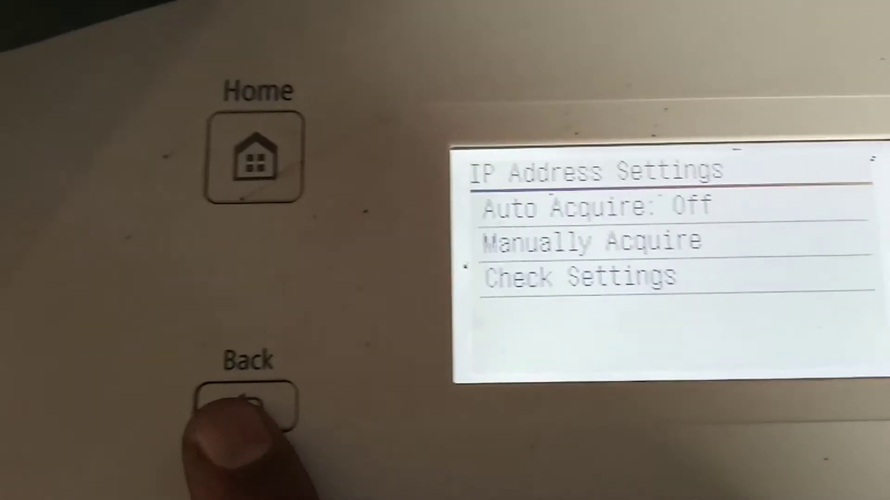
click(246, 407)
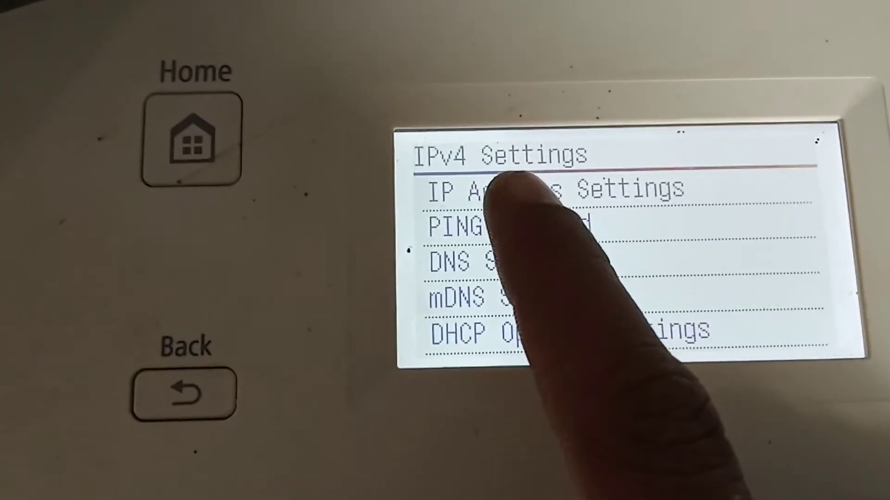
click(486, 226)
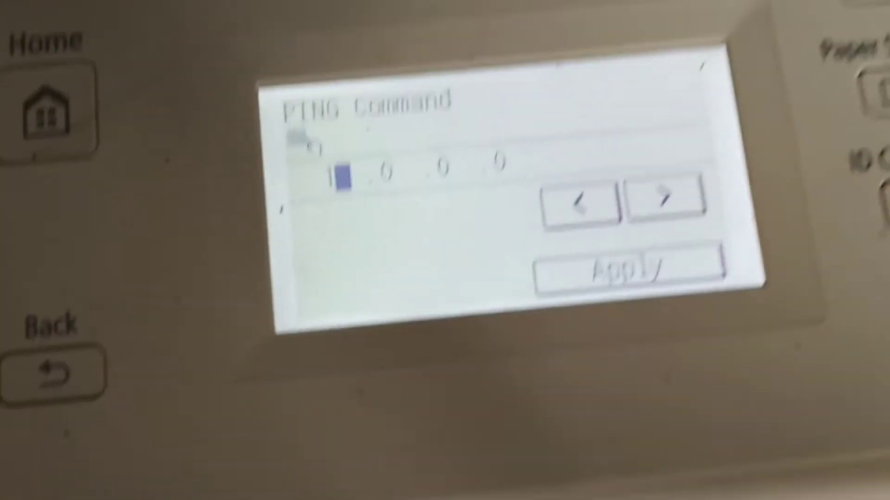
text(192.168.1)
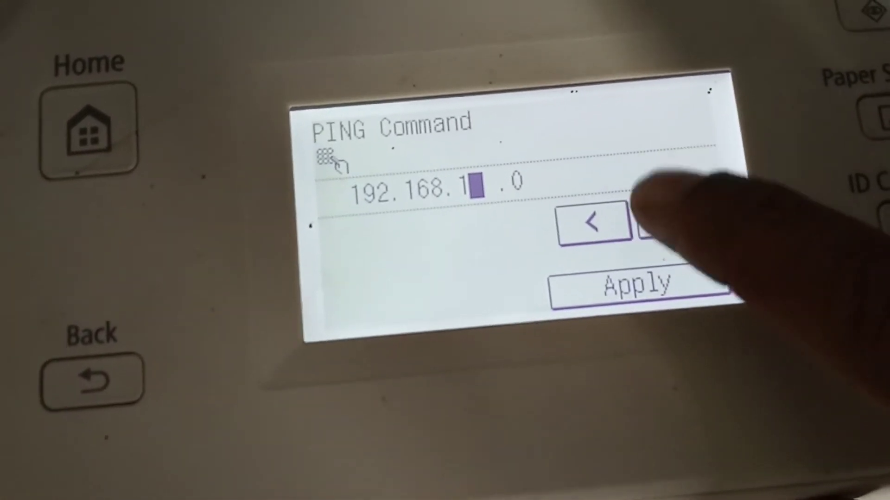
click(663, 204)
text(1)
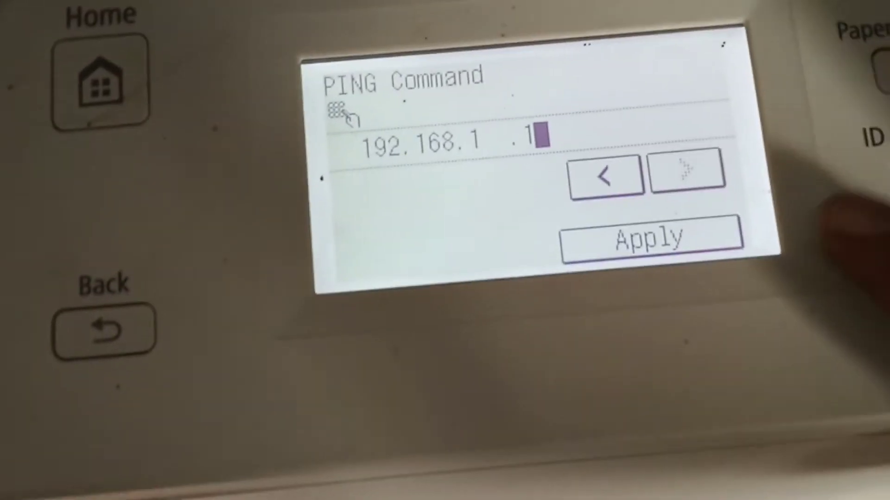
click(649, 292)
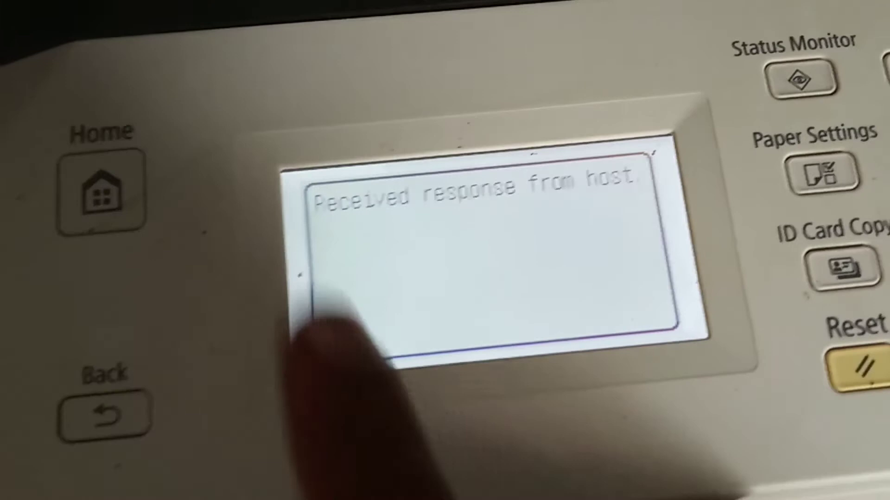
click(352, 253)
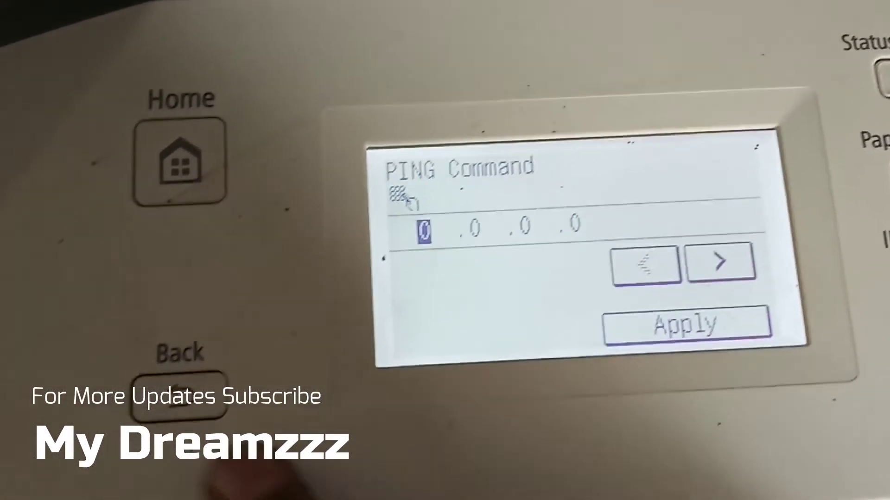
click(132, 447)
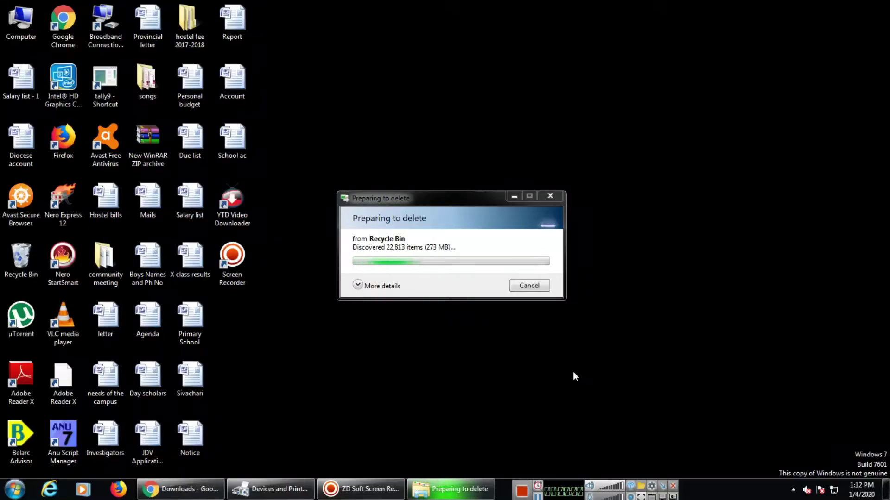
- Minimize the Recycle Bin deletion progress window and close the open Devices and Printers window
click(513, 196)
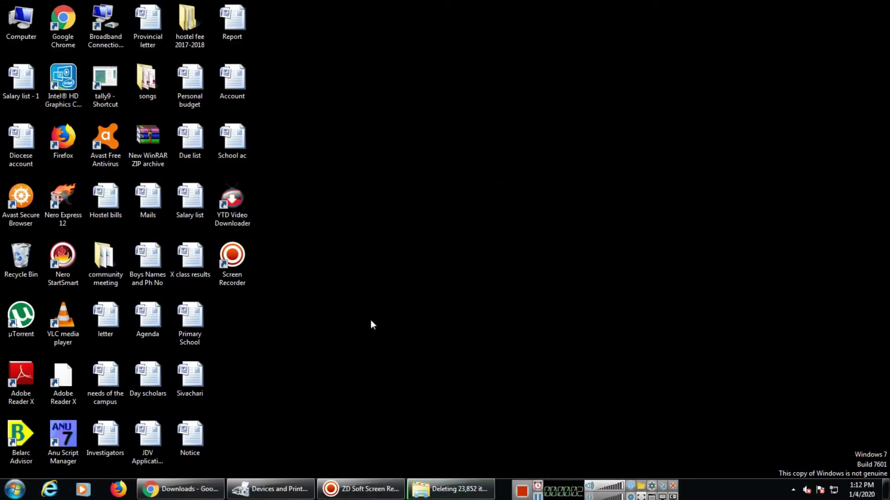
right_click(288, 489)
click(287, 462)
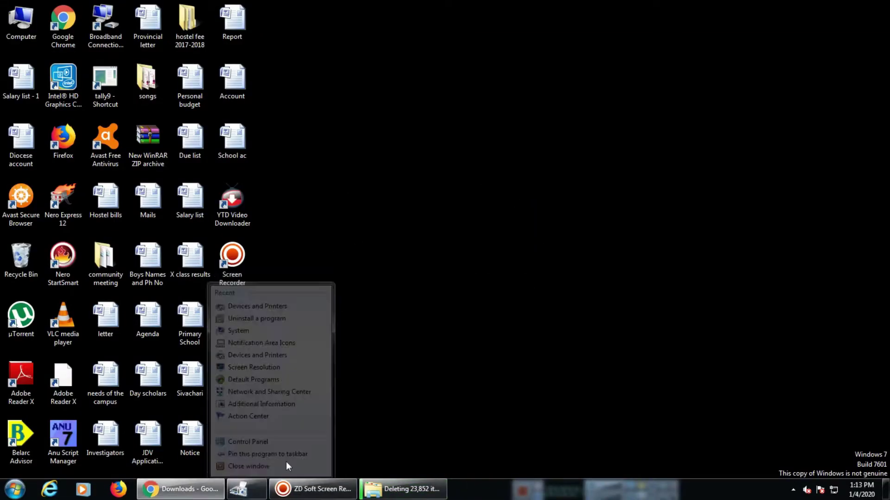
- Clear all entries from Chrome's downloads list and close the browser
click(214, 489)
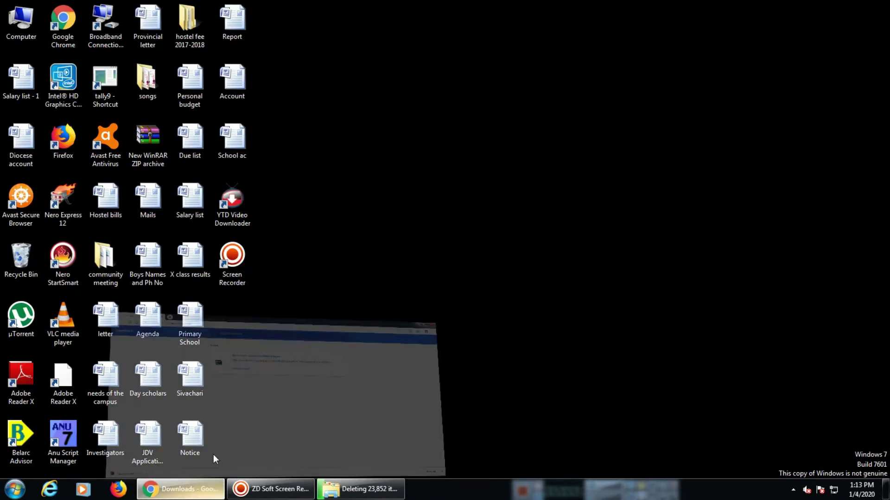
click(871, 52)
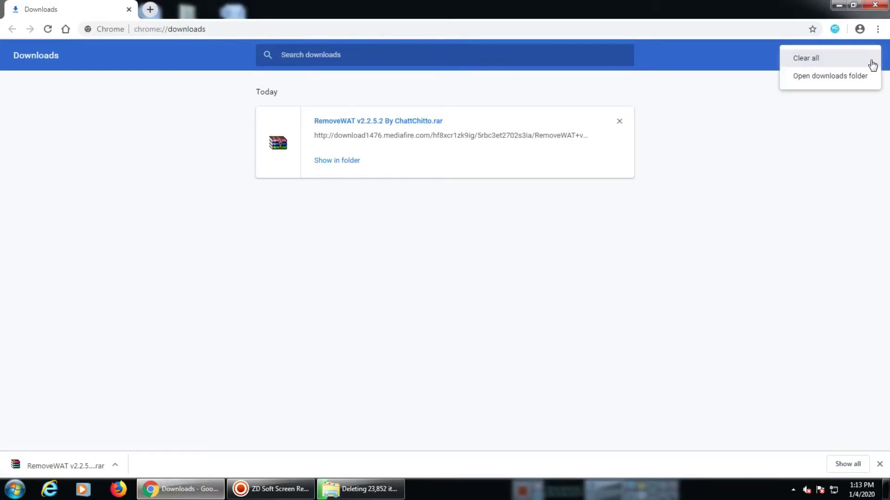
click(847, 66)
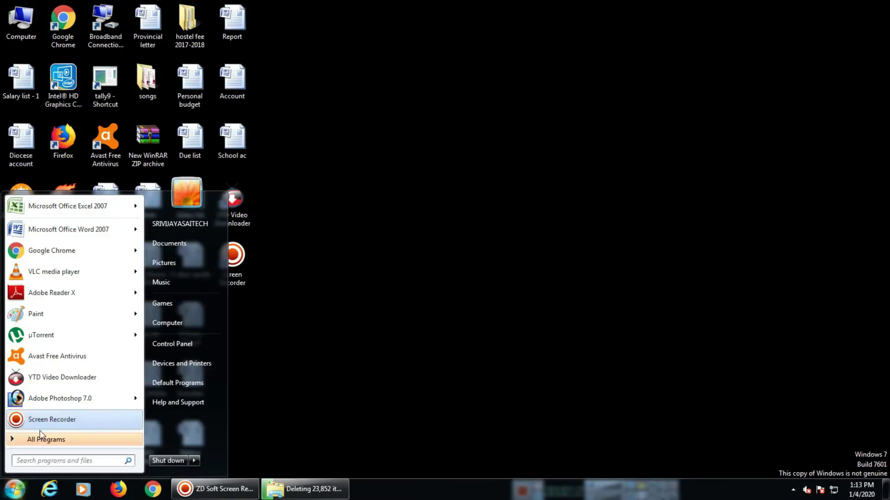
- Open Devices and Printers and maximize its window
click(41, 438)
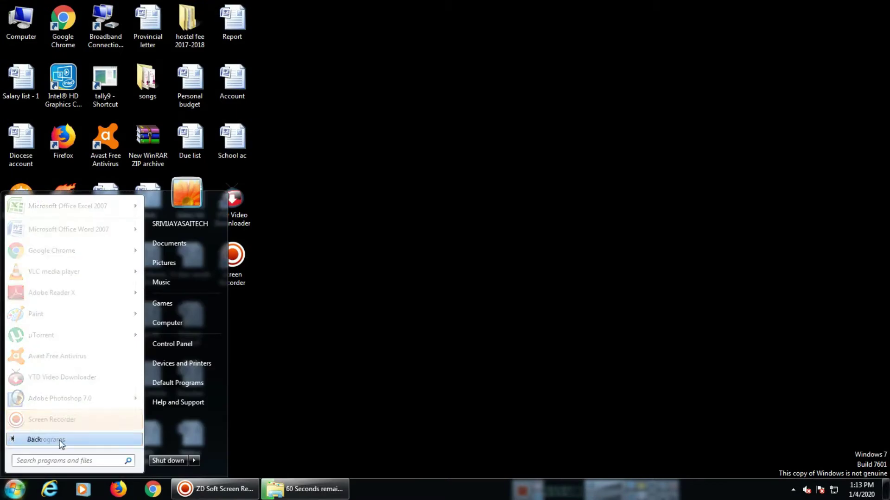
click(204, 362)
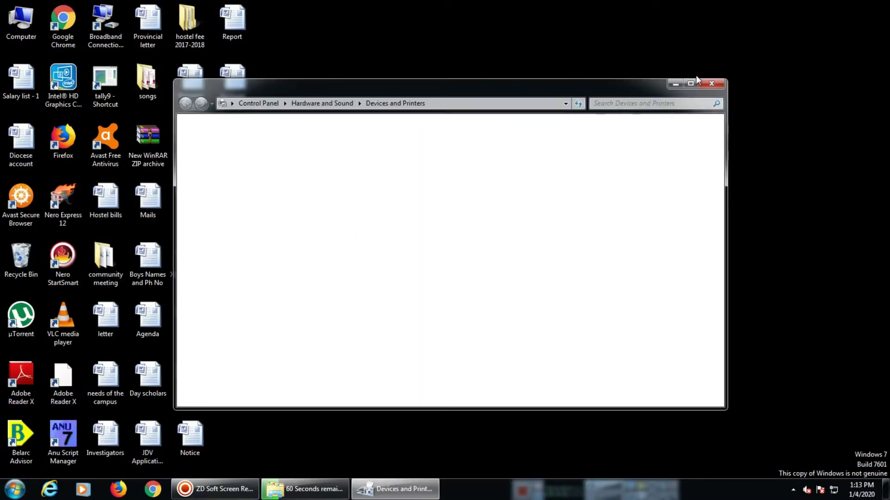
click(695, 82)
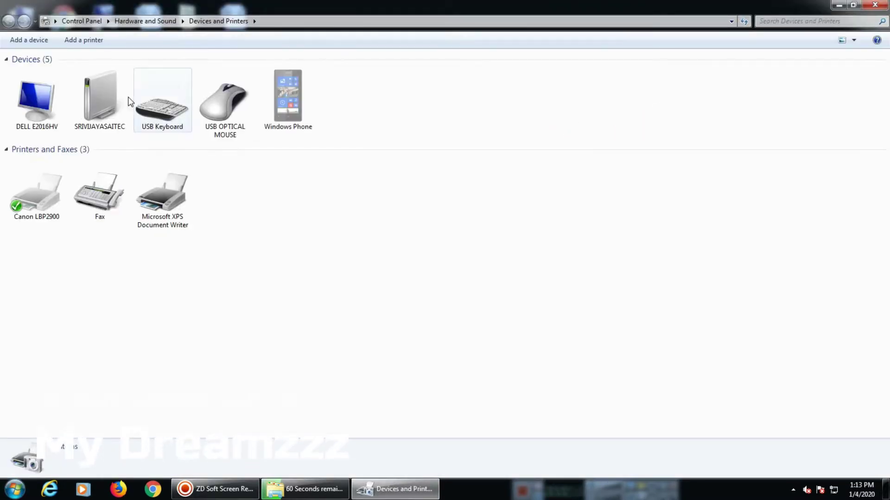
- Try to add the network printer iR2004/2204 UFRII LT (Canon) at address 192.168.1.5, proceeding to the driver selection
click(84, 40)
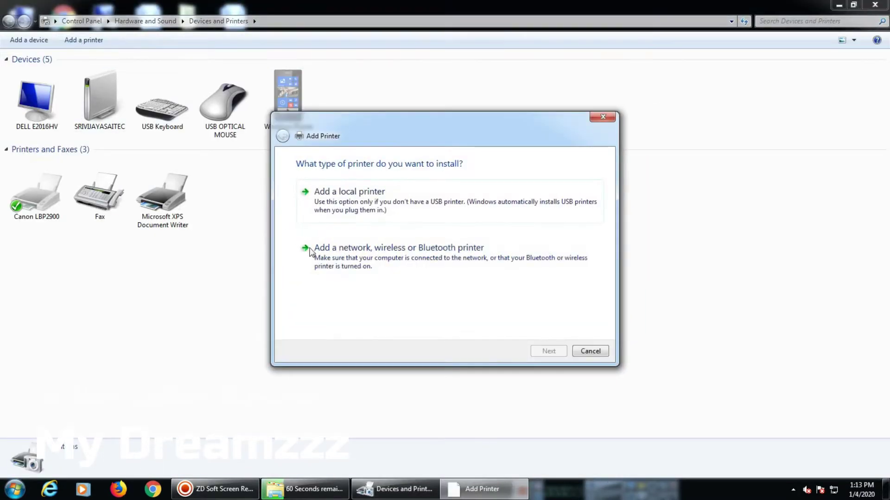
click(349, 269)
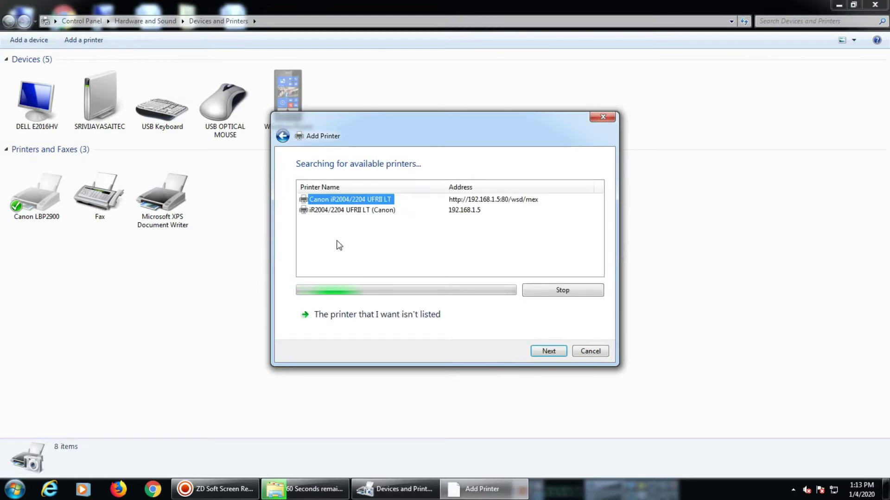
click(371, 211)
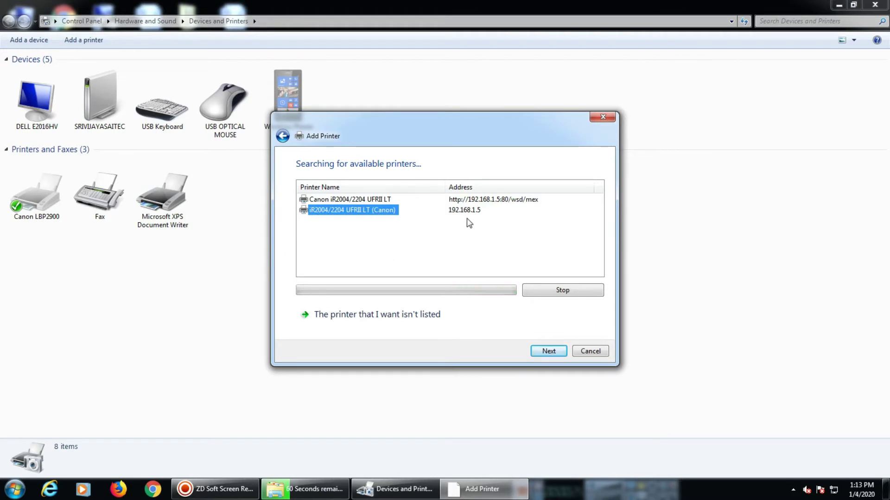
click(379, 214)
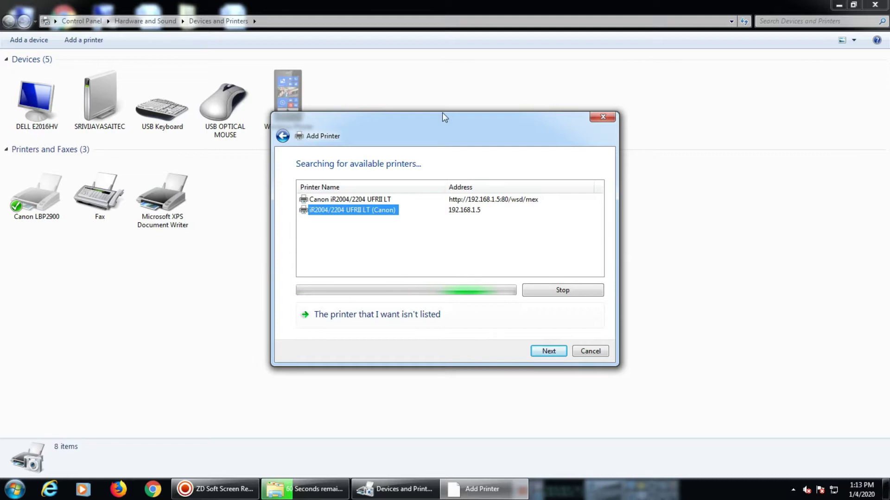
click(371, 213)
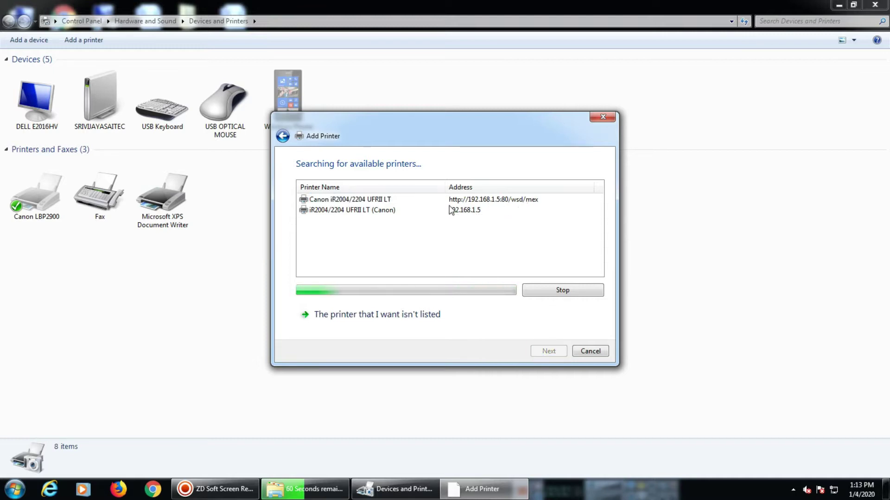
click(379, 212)
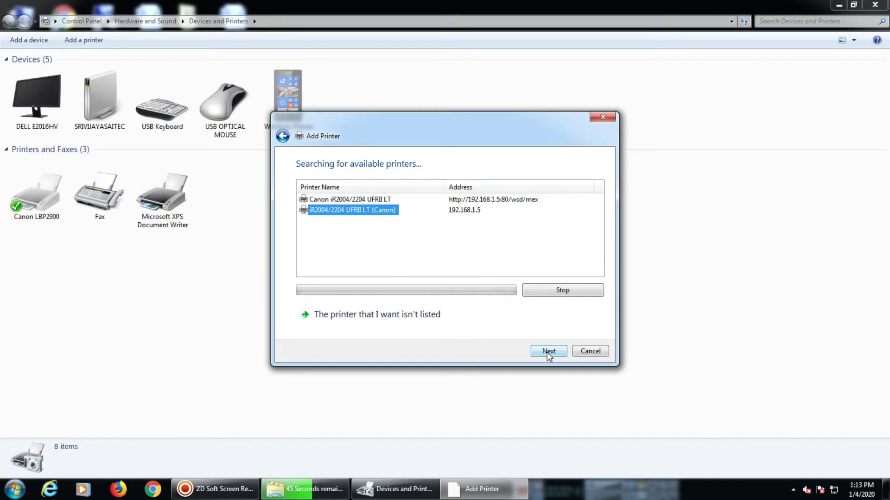
click(548, 352)
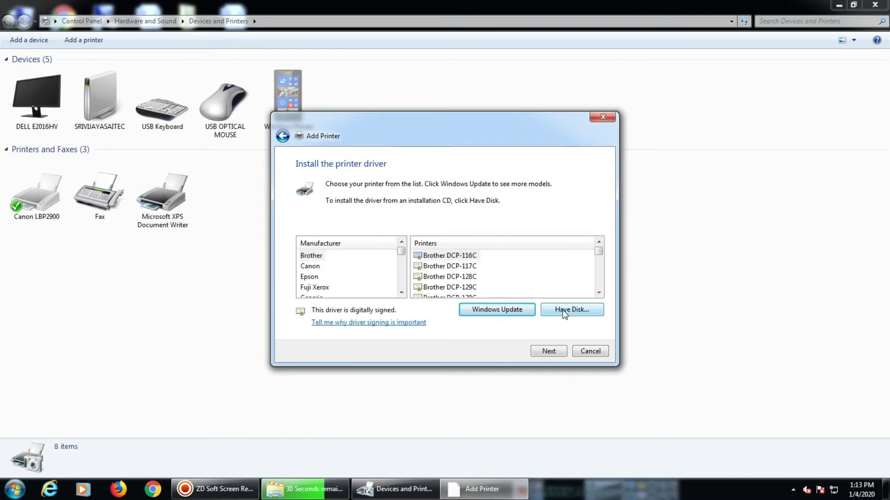
- Look through the Canon models in the printer driver list for the iR2004/2204, and cancel the Add Printer wizard
click(313, 268)
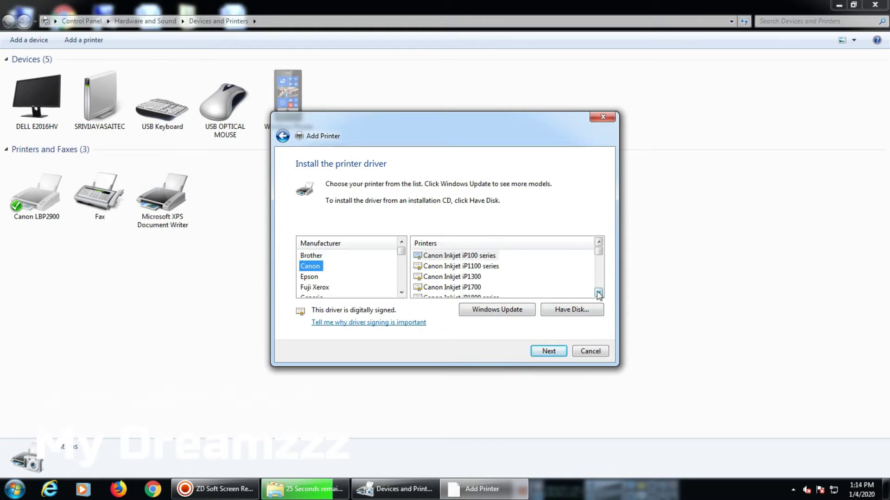
drag(600, 253, 604, 275)
click(599, 243)
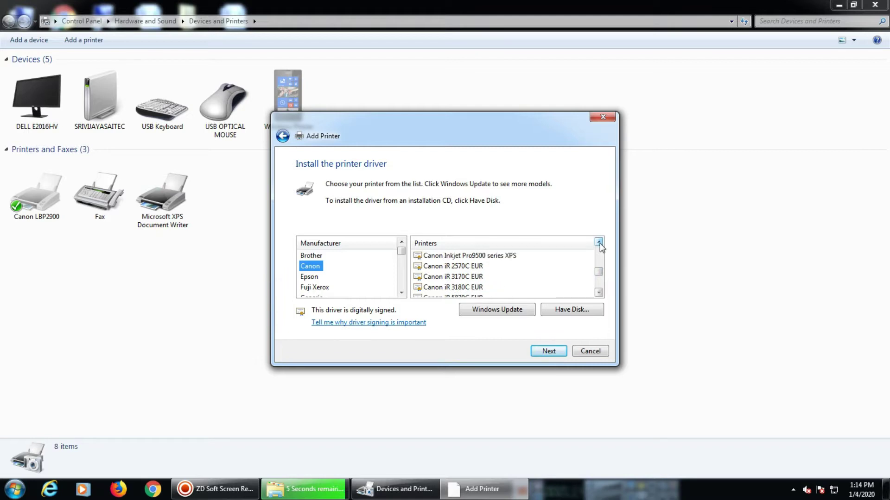
click(599, 292)
click(599, 292)
click(599, 293)
click(599, 293)
click(599, 292)
click(600, 292)
click(599, 293)
click(600, 292)
click(600, 292)
click(599, 292)
click(600, 292)
click(600, 293)
click(599, 293)
click(599, 293)
click(599, 292)
click(599, 292)
click(599, 292)
click(599, 292)
click(599, 292)
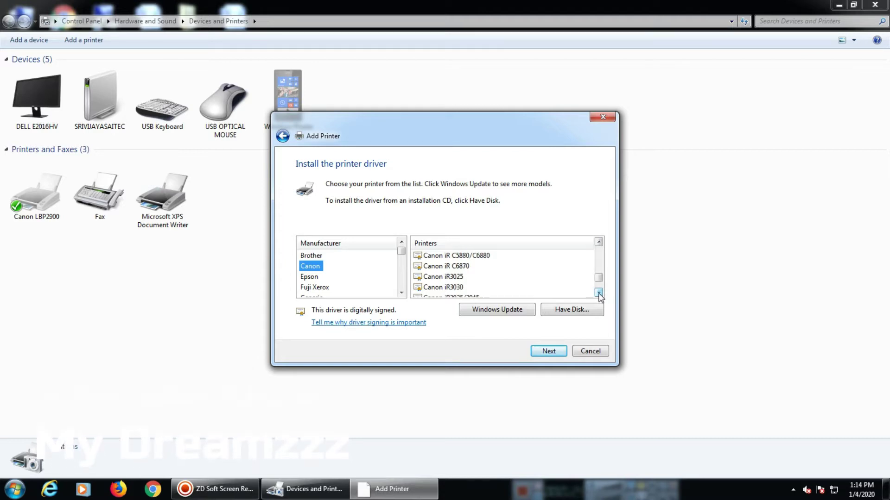
click(599, 292)
click(599, 292)
click(600, 293)
click(600, 292)
click(599, 292)
click(599, 293)
click(599, 292)
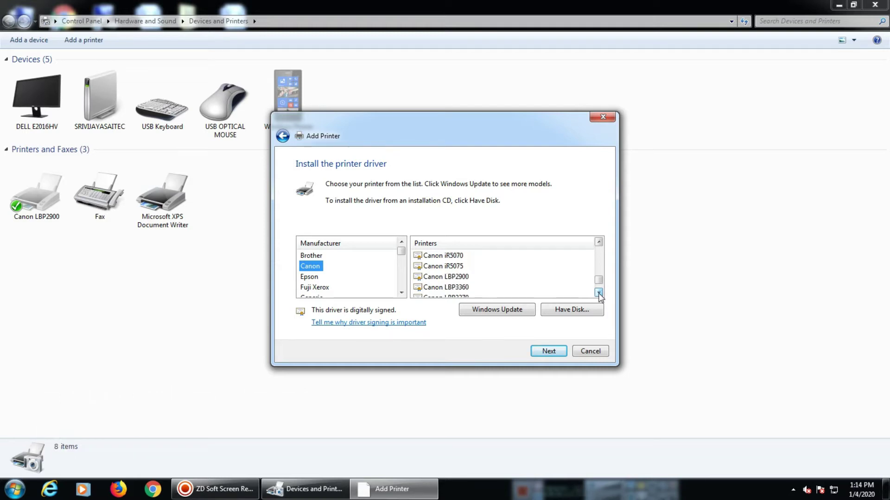
click(599, 292)
click(600, 292)
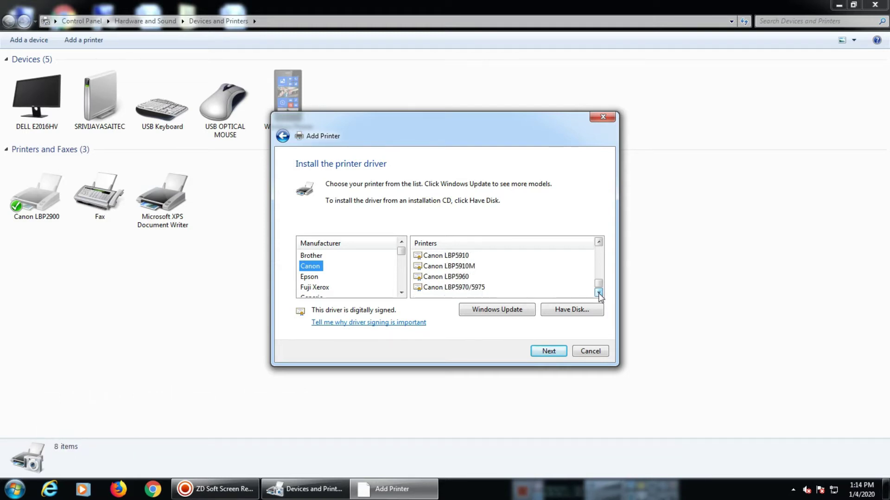
click(602, 116)
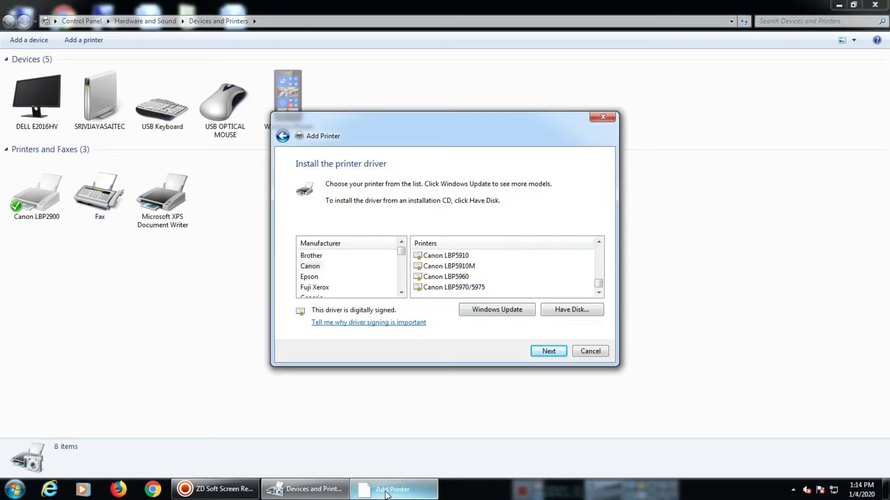
click(585, 353)
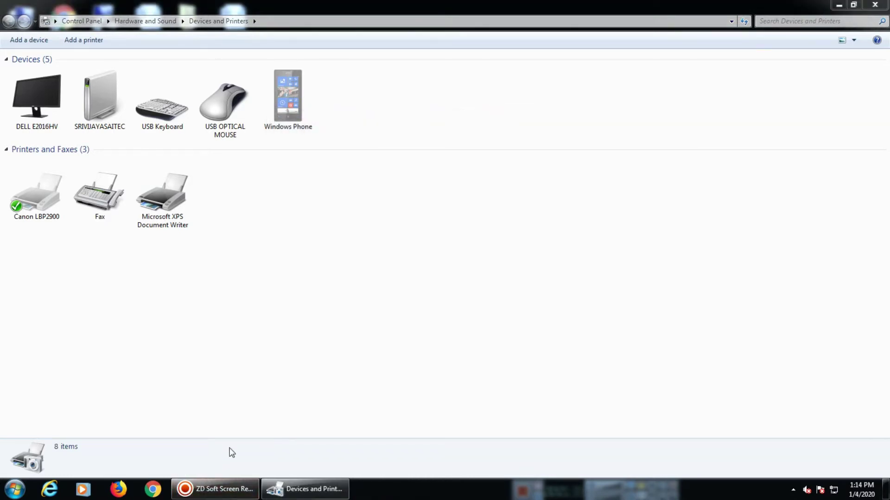
- Switch to Chrome and open google.com
click(158, 488)
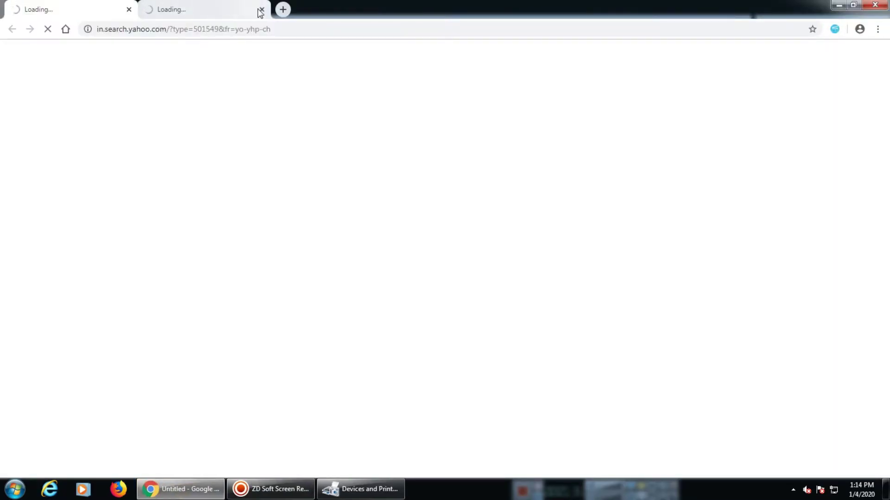
click(264, 29)
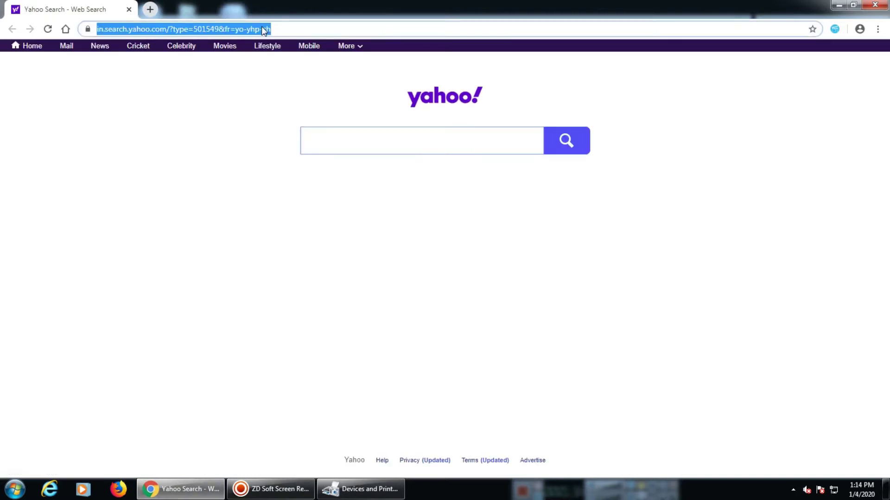
text(google.com)
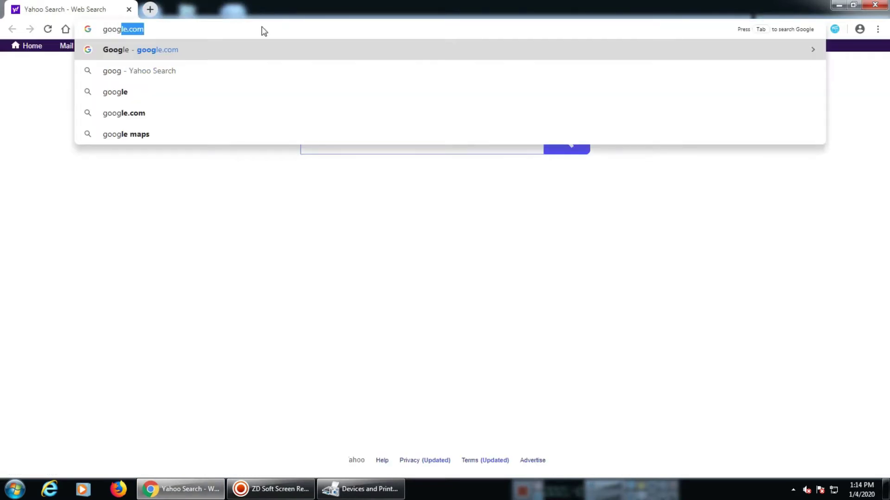
key(Return)
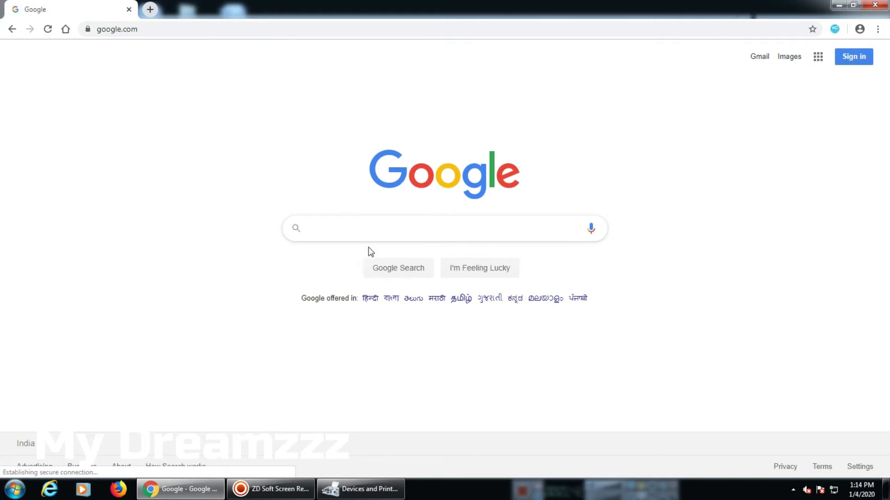
- Search Google for "canon ir 2004n driver download"
click(358, 230)
text(canon)
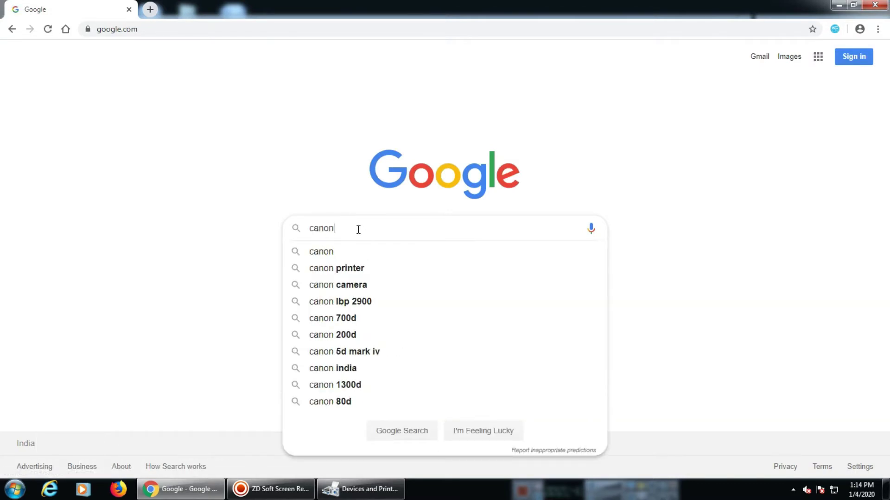
text( ir 200)
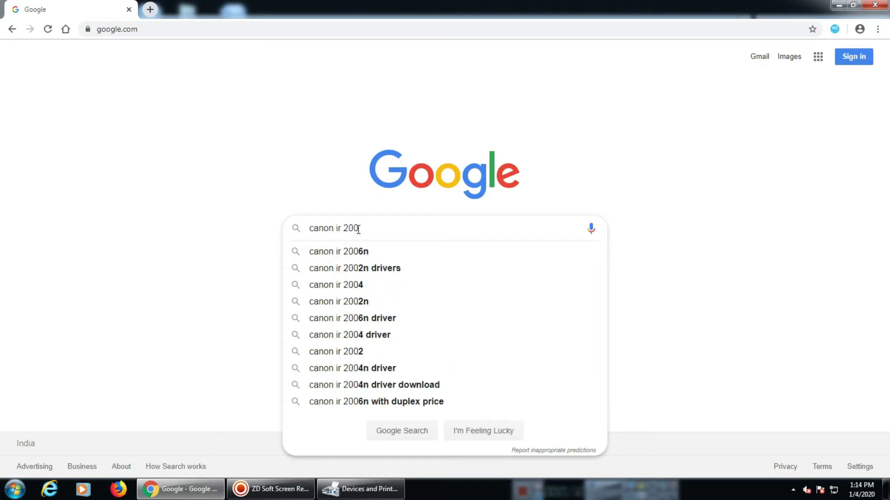
text(4)
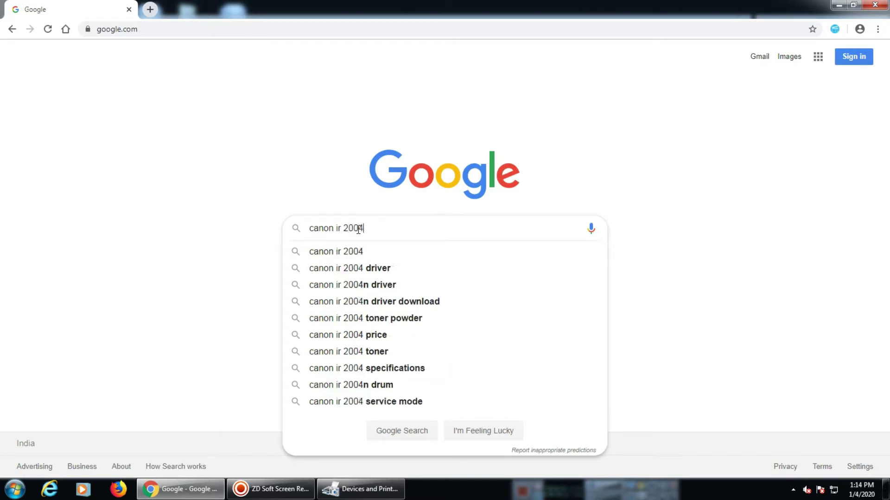
click(403, 302)
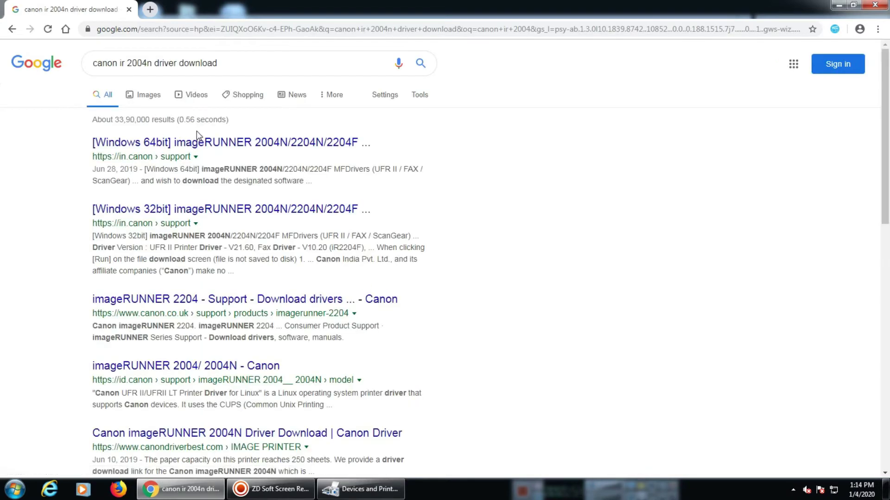
- Check the computer's system type in the Computer properties from the desktop, and close the System window
click(844, 5)
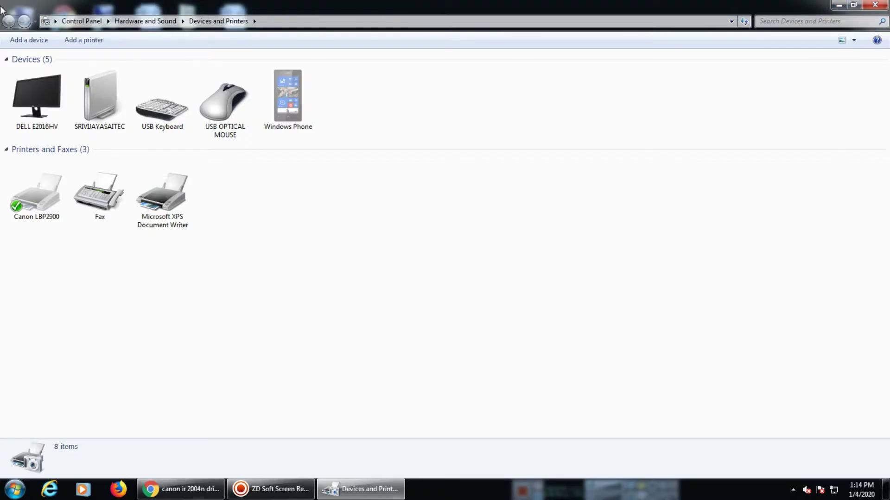
click(834, 6)
right_click(27, 31)
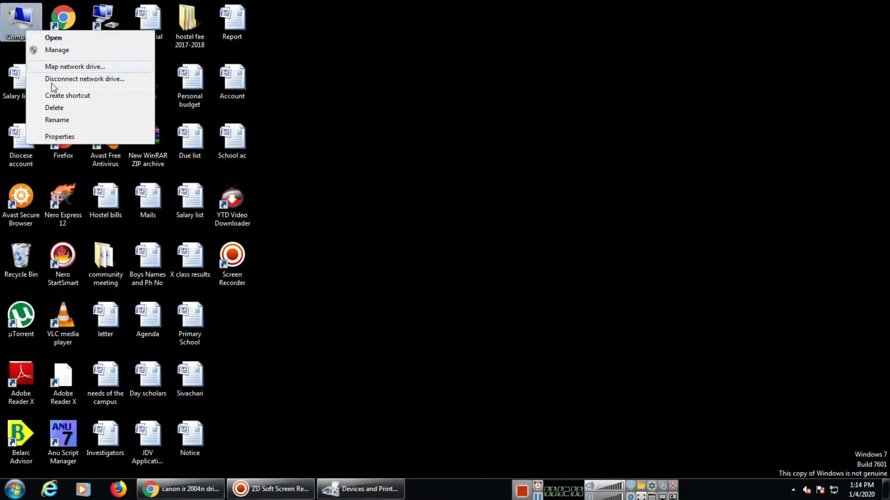
click(62, 138)
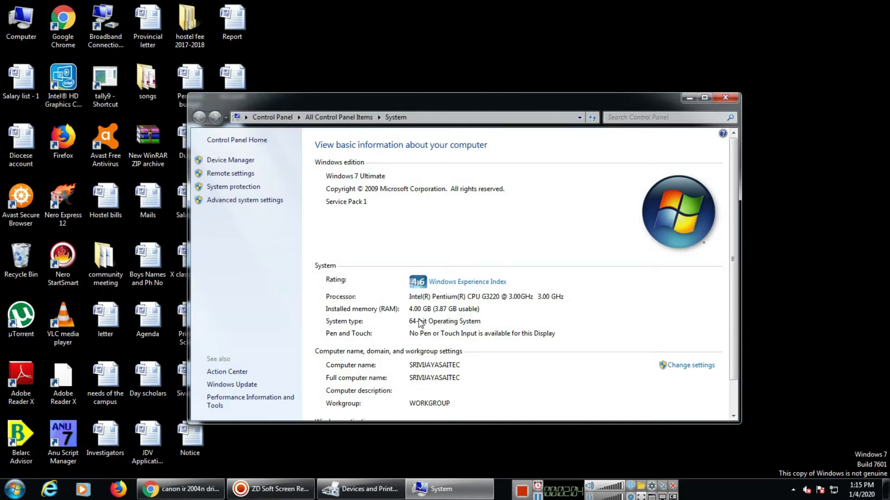
click(725, 97)
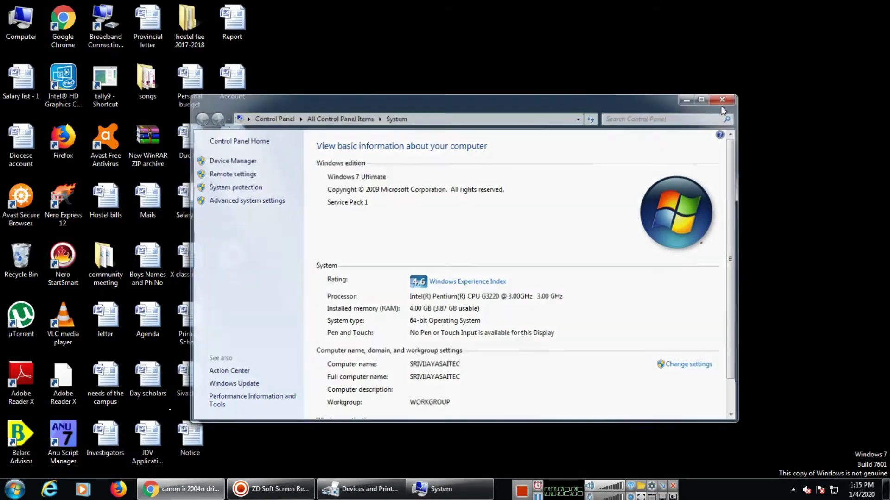
- Open the Windows 64bit imageRUNNER 2004N/2204N/2204F result in a new Chrome tab, download the MFDrivers package, and show all downloads
click(204, 487)
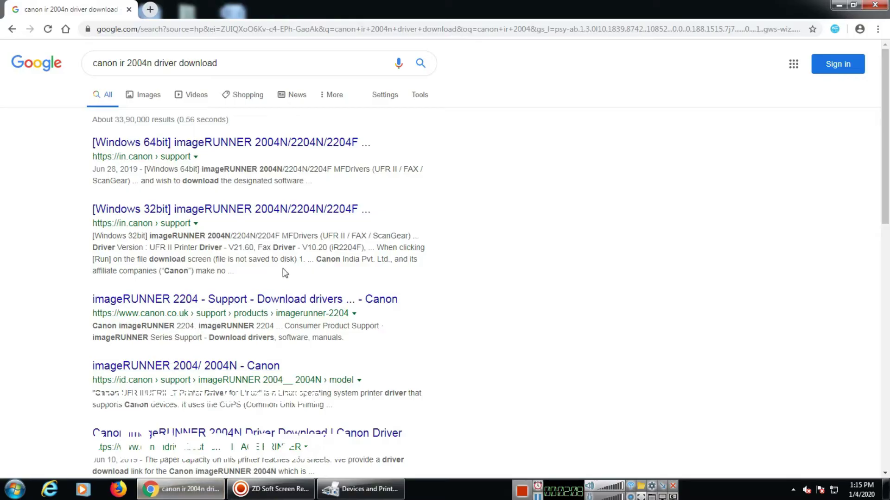
right_click(239, 146)
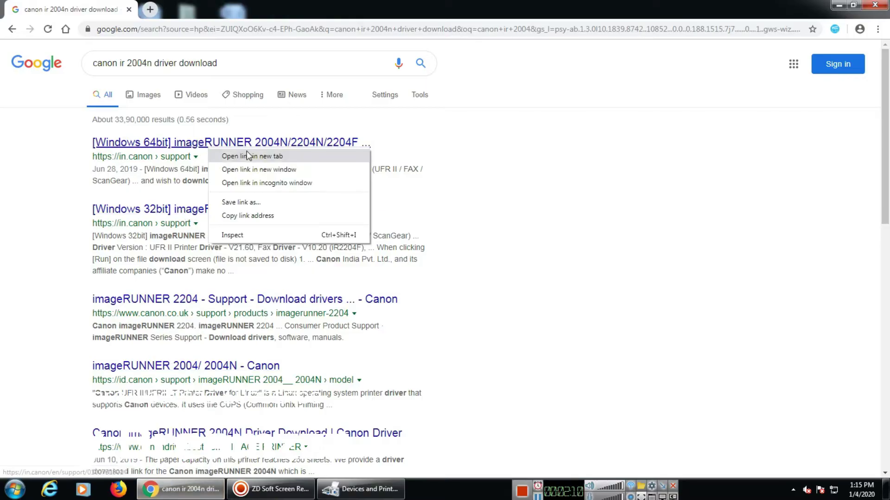
click(246, 152)
click(230, 6)
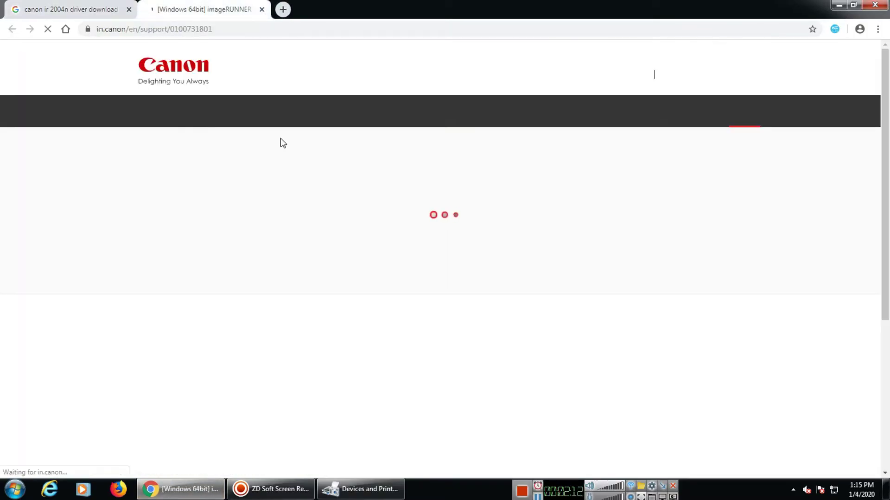
scroll(644, 343, down, 2)
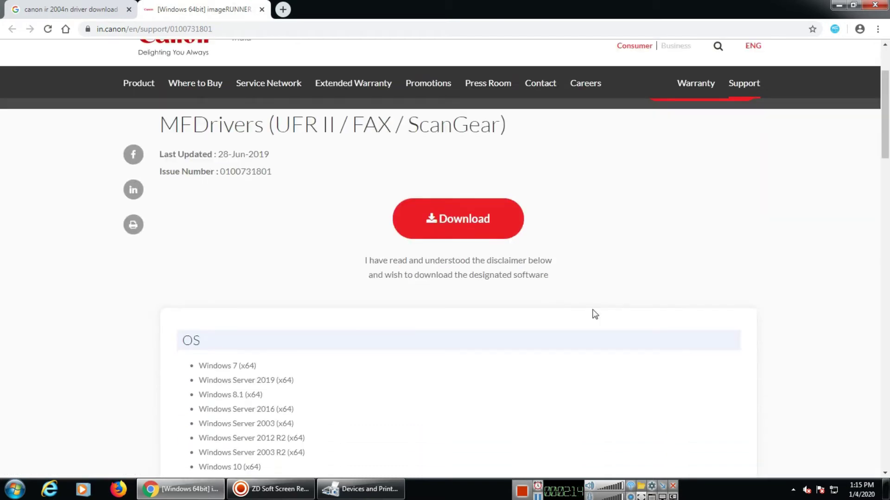
click(475, 217)
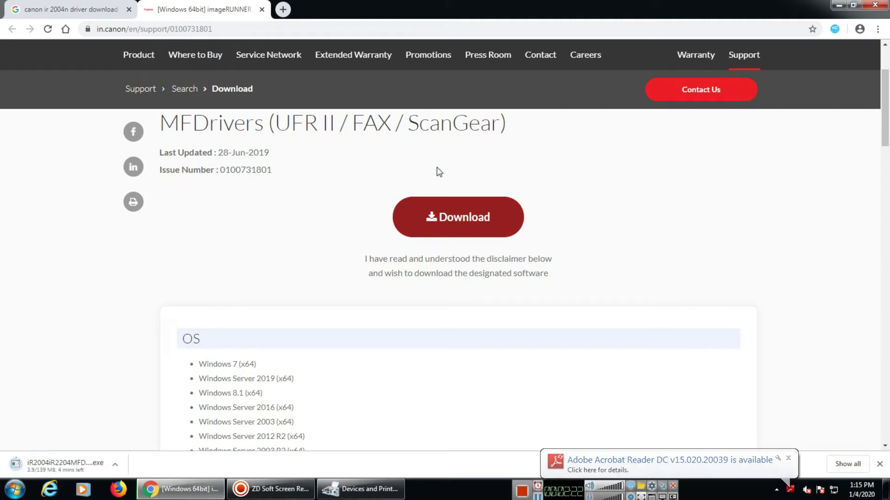
click(788, 459)
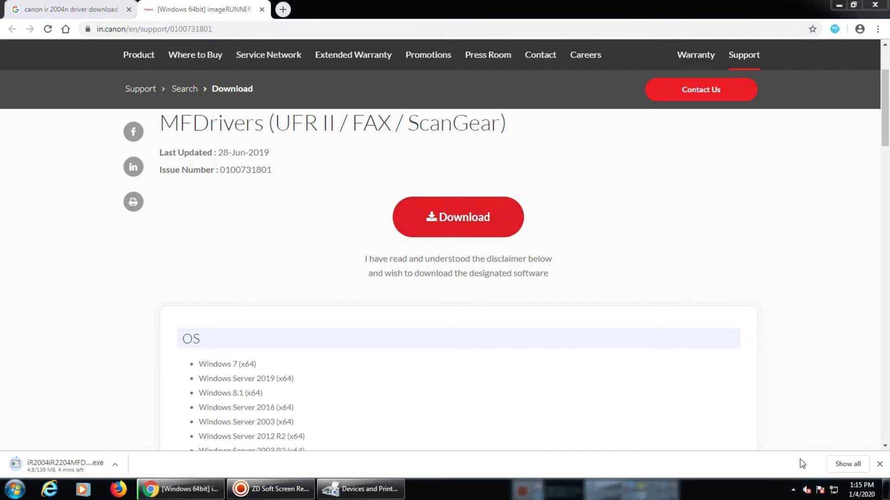
click(843, 467)
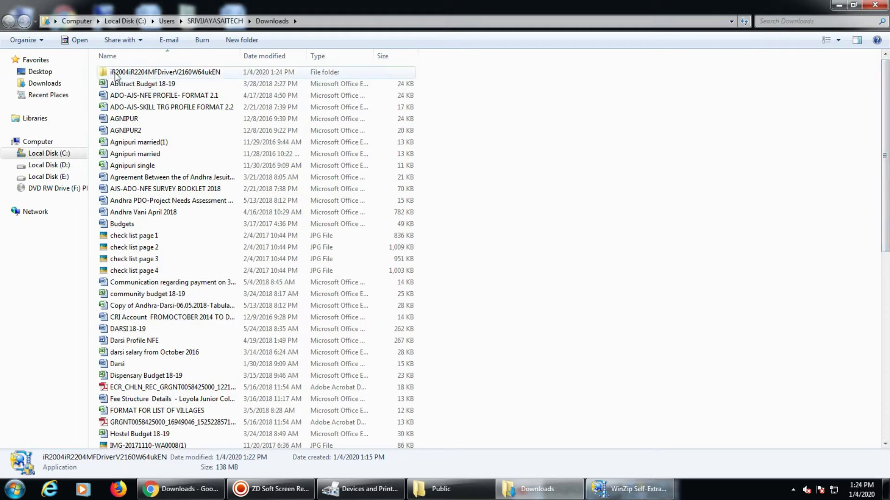
- Browse the extracted iR2004iR2204MFDriverV2160W64ukEN folder in Downloads to DRIVERS\uk_eng\x64
click(143, 70)
double_click(148, 71)
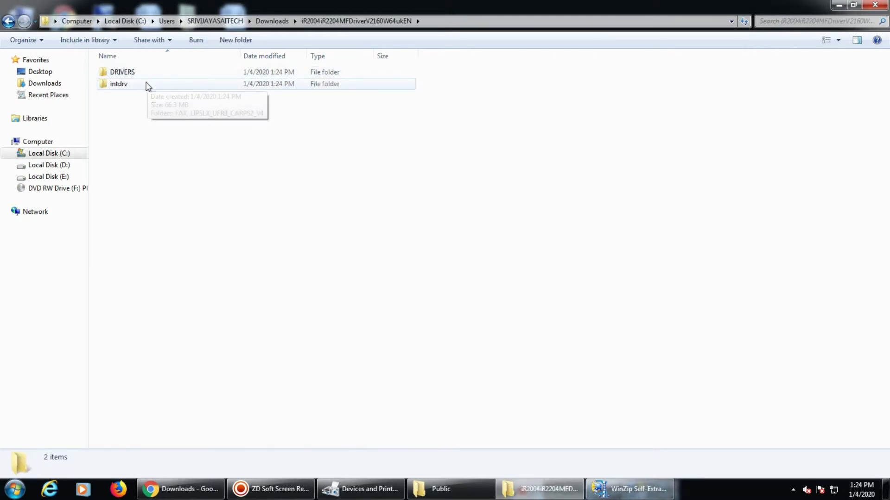
double_click(131, 73)
double_click(125, 73)
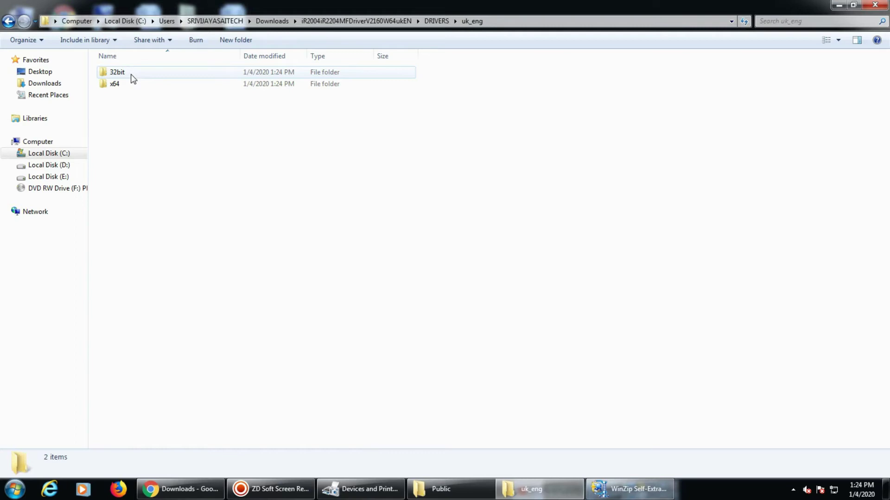
double_click(137, 84)
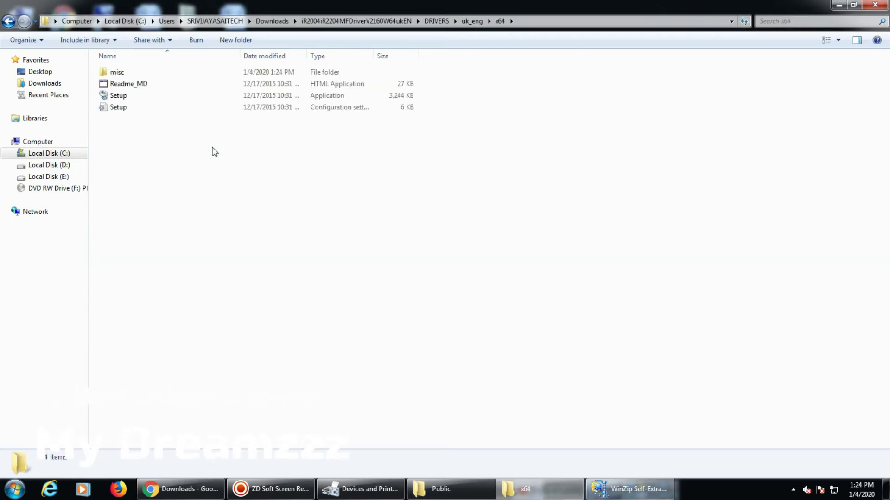
- Check the WinZip Self-Extractor's unzipping progress and dismiss the Windows notification
click(629, 491)
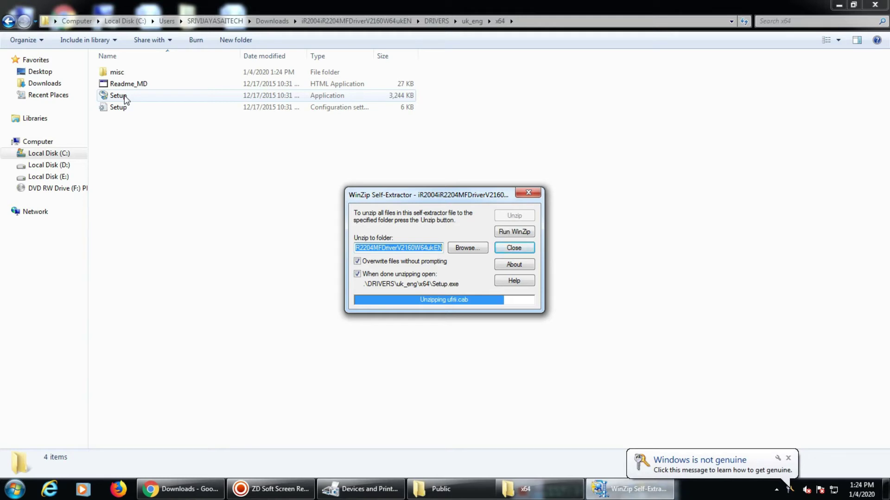
click(787, 459)
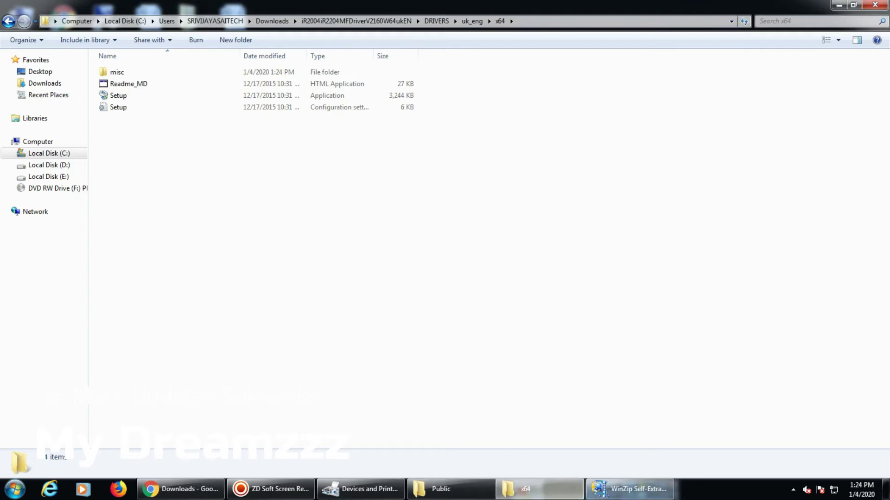
click(619, 494)
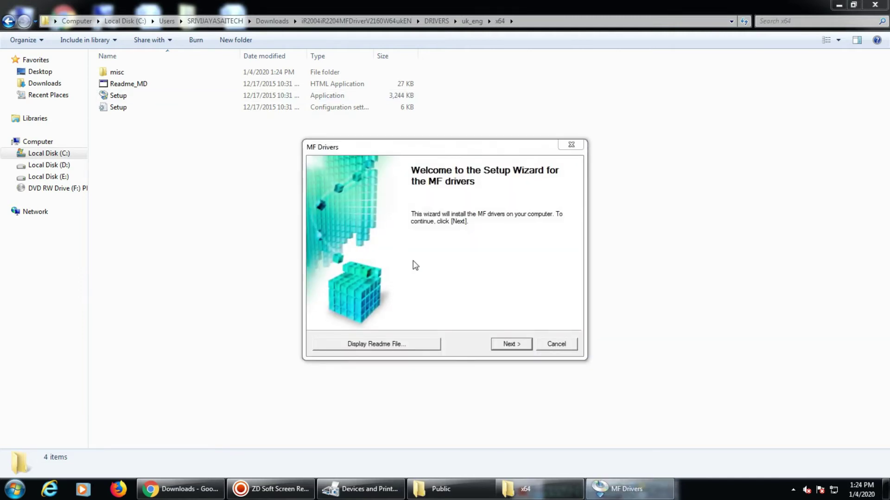
- Proceed through the MF Drivers setup with Network Connection (for Network Models) and allow the Windows Firewall block to be removed
click(510, 346)
click(510, 345)
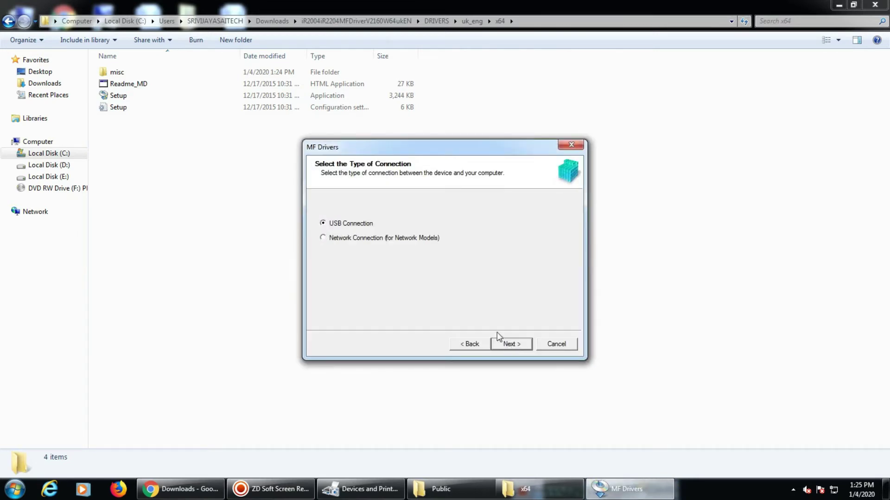
click(355, 238)
click(511, 344)
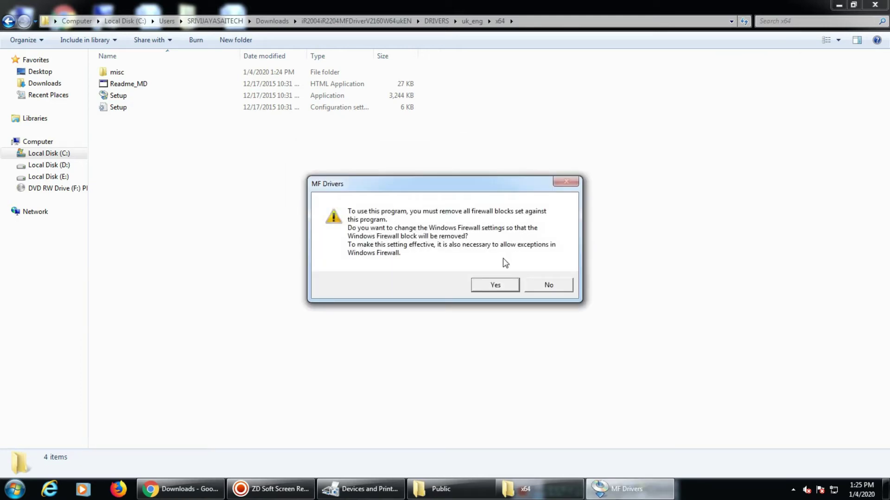
click(479, 287)
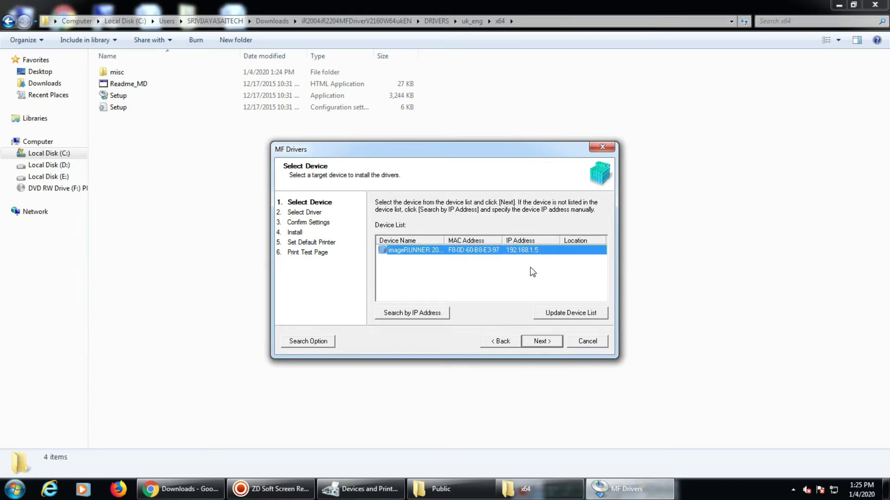
- Choose the imageRUNNER device at 192.168.1.5, minimize the folder window, and accept the Printer and Scanner drivers for installation
click(542, 342)
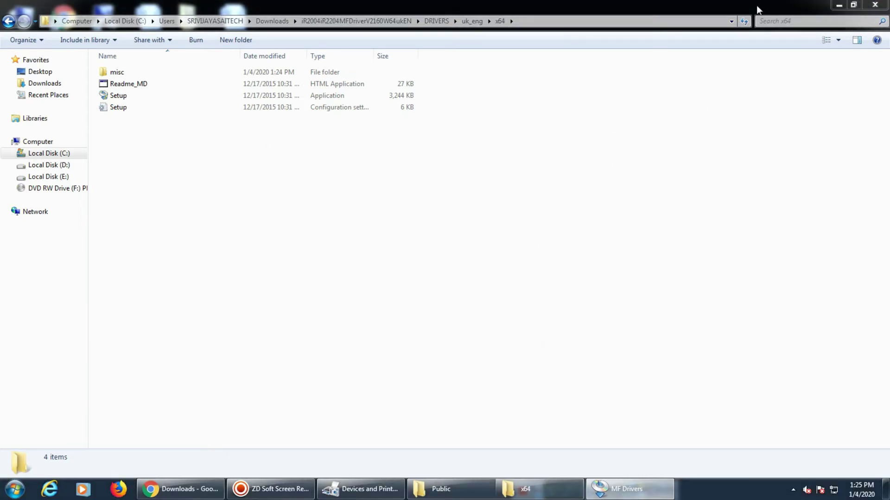
click(839, 6)
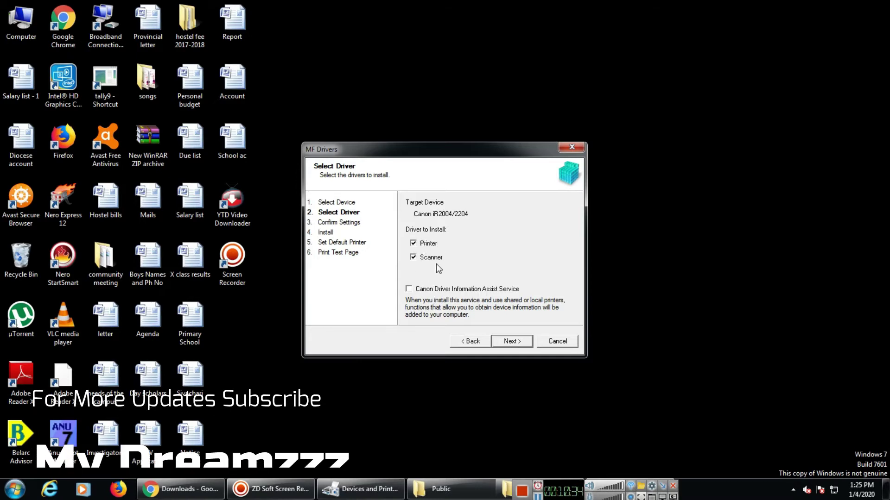
click(512, 341)
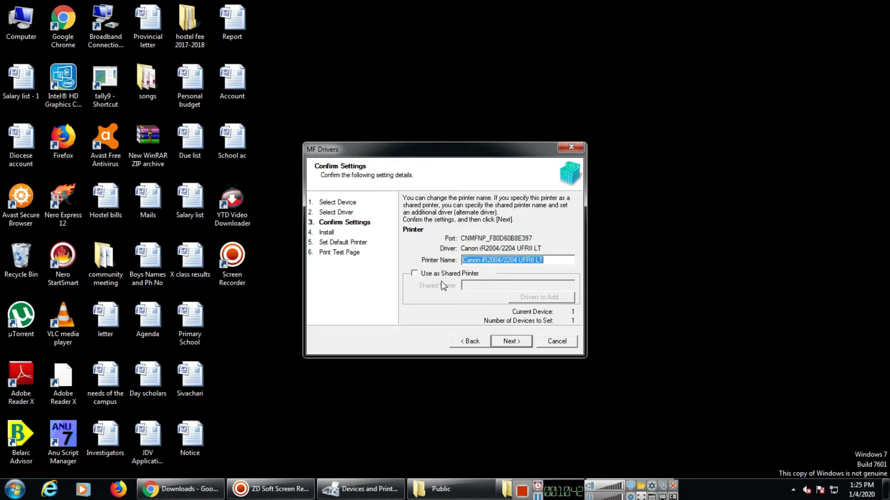
- Accept the printer name Canon iR2004/2204 UFRII LT without sharing it, and start the driver installation
click(511, 342)
click(510, 341)
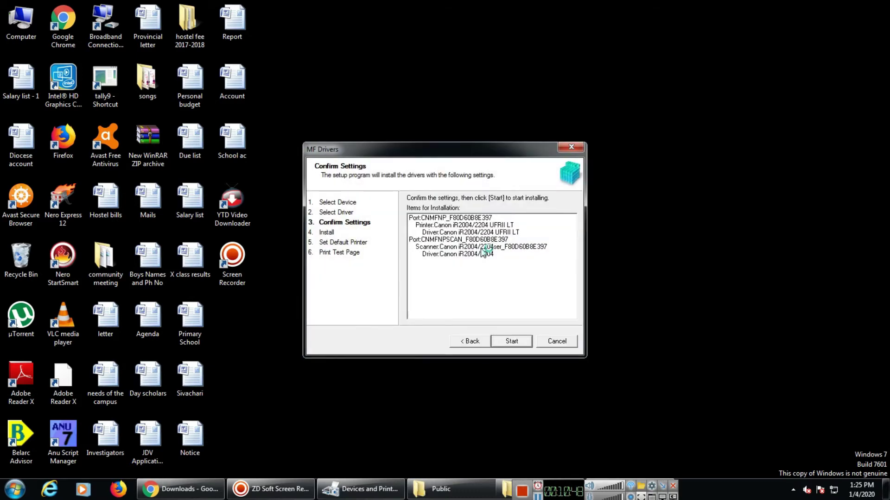
click(512, 341)
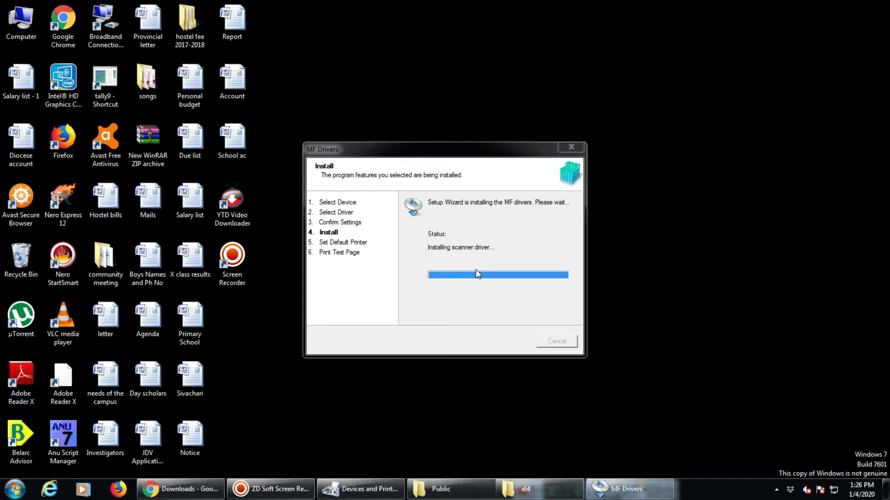
- Check the Canon iR2004/2204 UFRII LT entry and its available options in Devices and Printers, and minimize the window
click(363, 488)
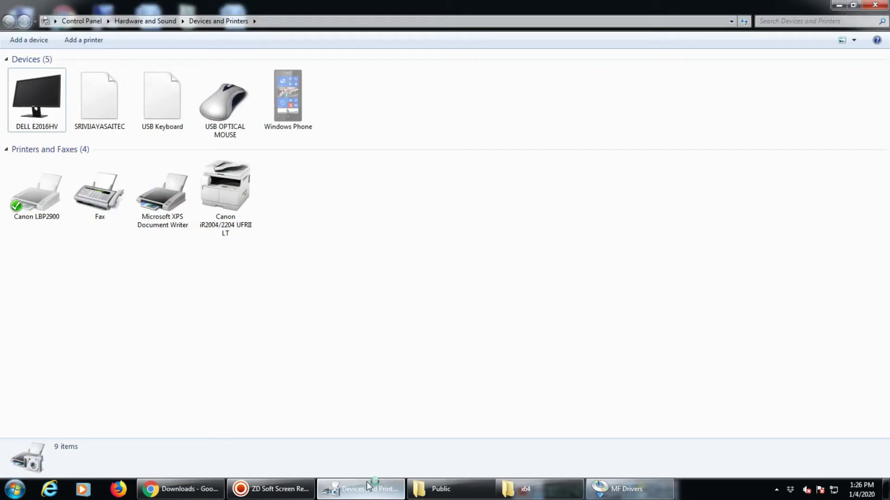
right_click(231, 195)
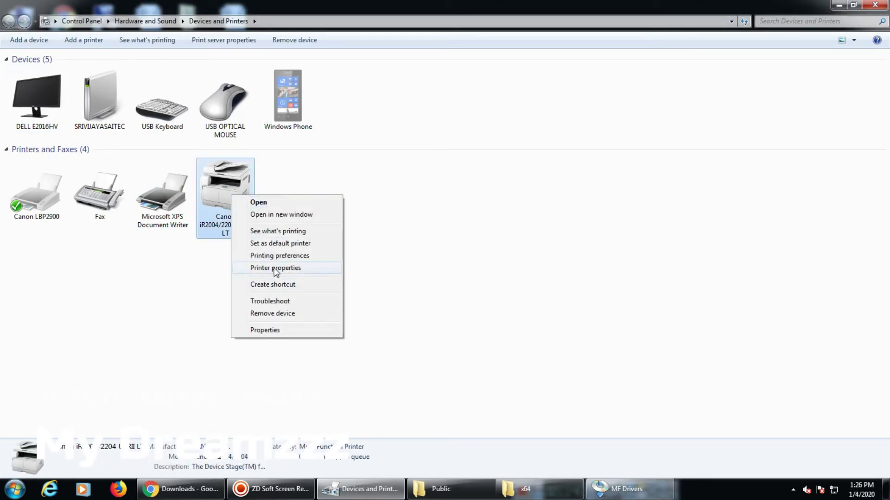
click(527, 250)
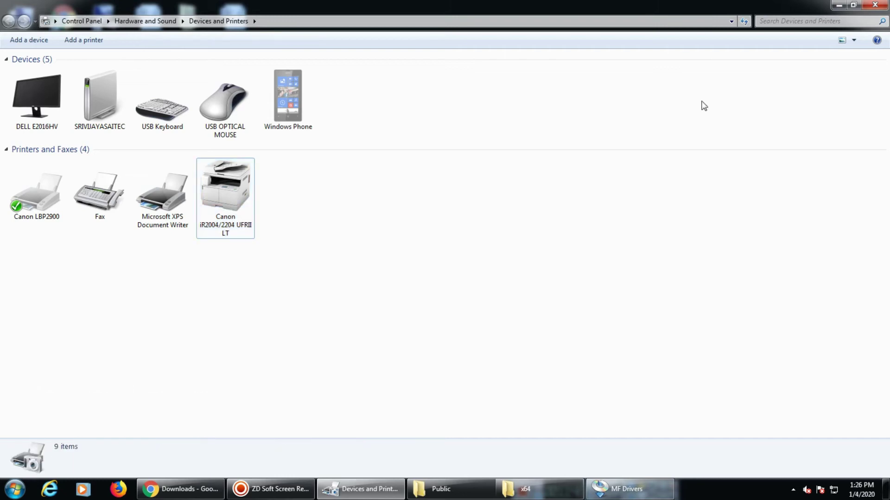
click(837, 7)
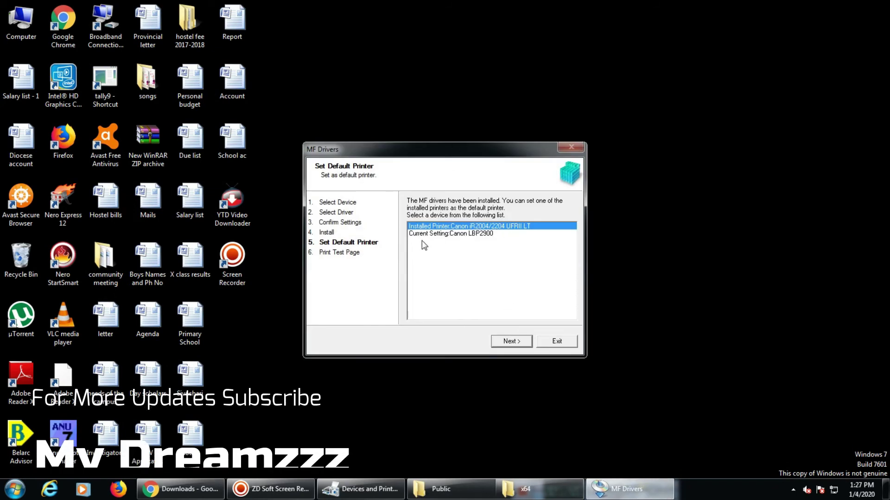
- Set Canon iR2004/2204 UFRII LT as the default printer, print a test page with it, and exit the setup
click(512, 342)
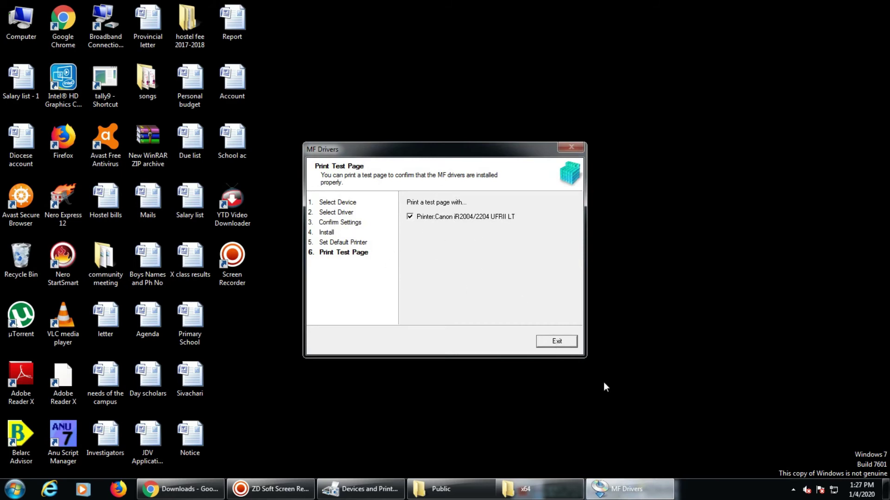
click(562, 340)
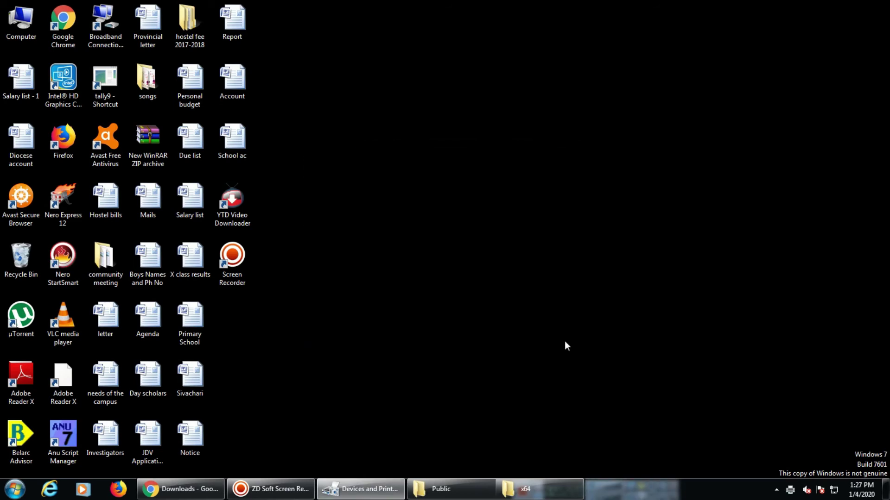
click(538, 489)
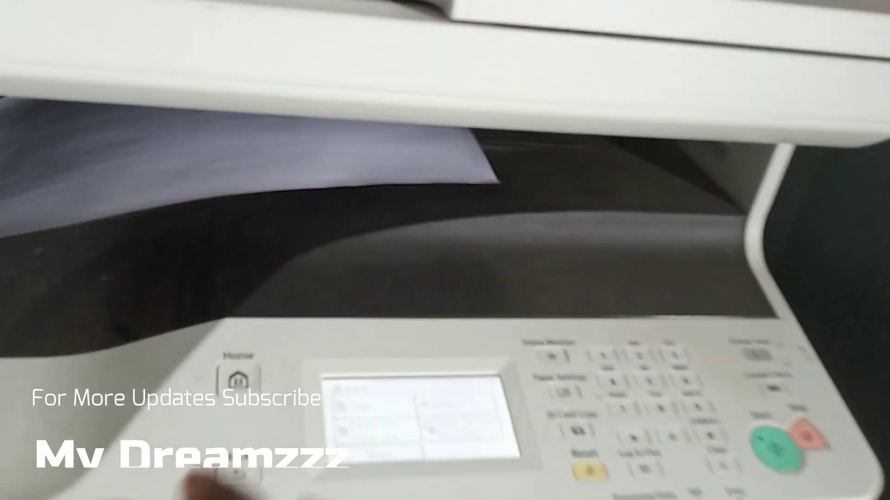